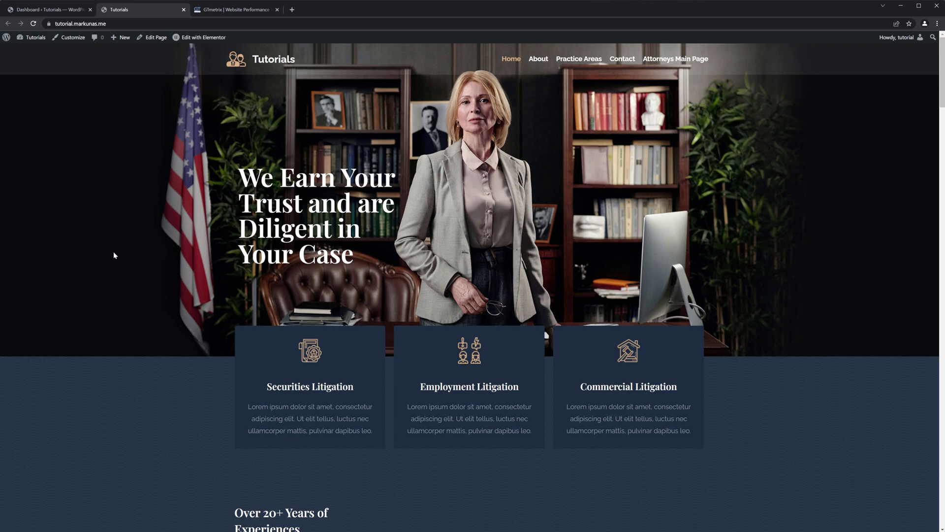
# Inspect the homepage, reload in Network and filter to fonts, revealing two fonts.gstatic.com files
pyautogui.rightClick(122, 157)
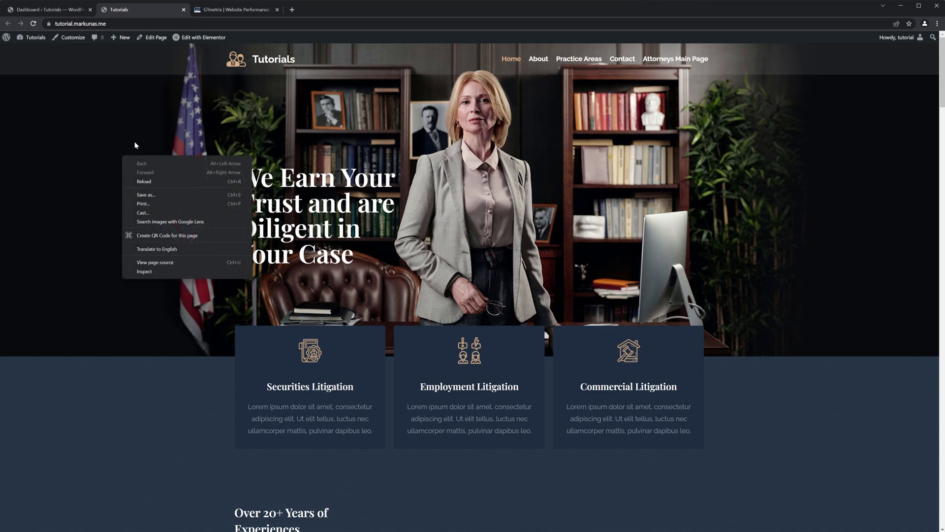
pyautogui.rightClick(138, 173)
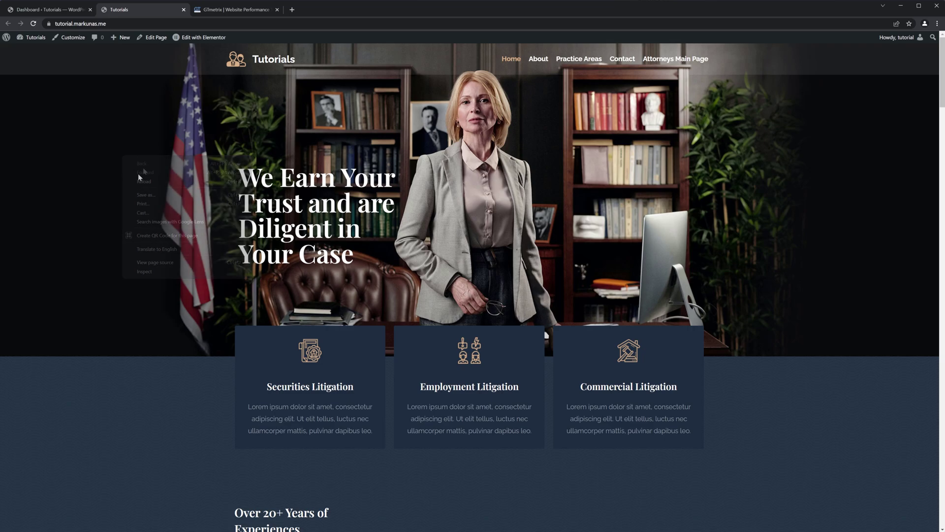
pyautogui.click(179, 289)
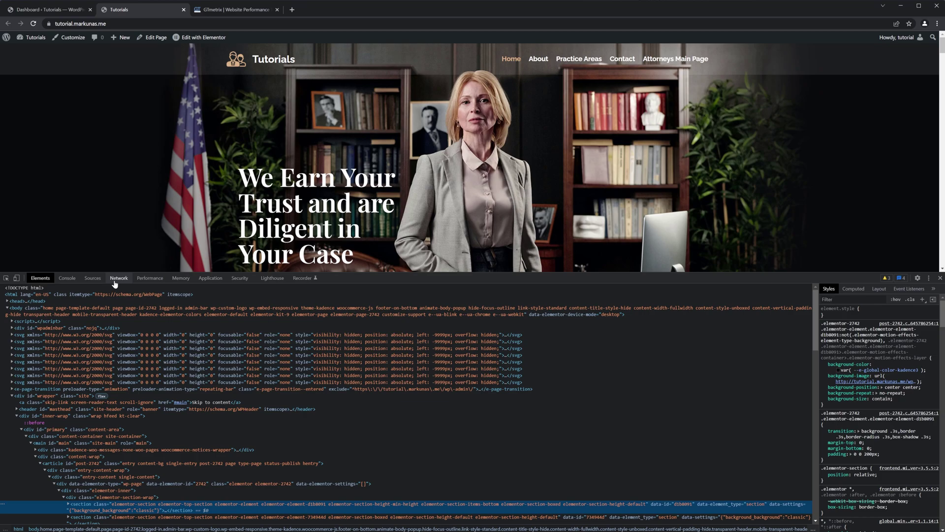
pyautogui.click(119, 277)
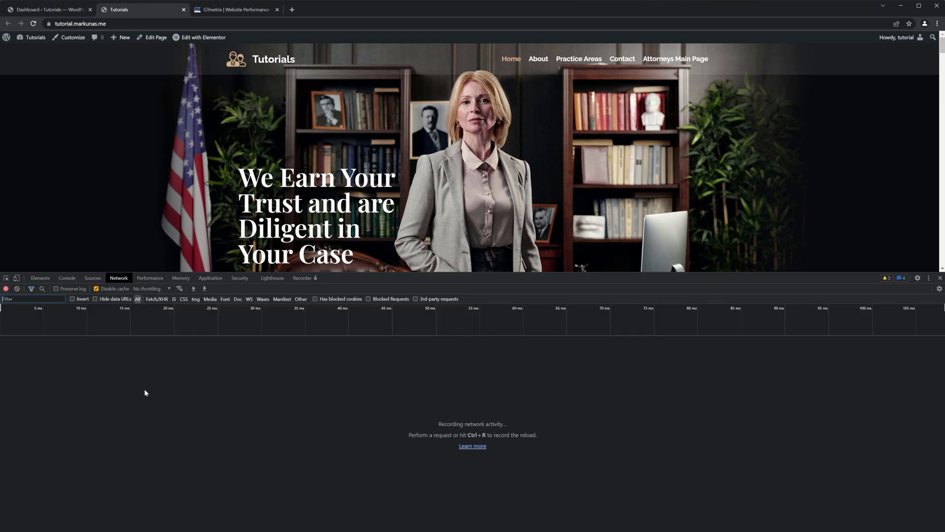
pyautogui.hotkey('ctrl', 'r')
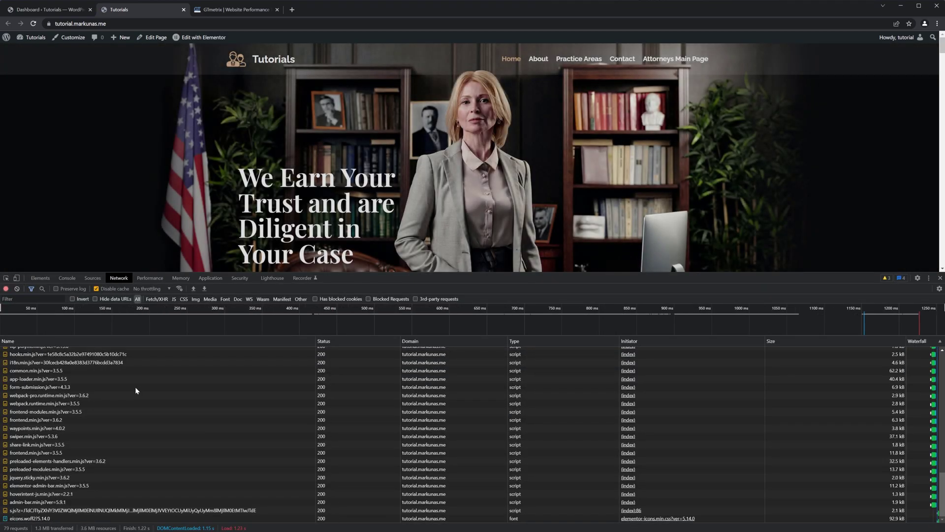
pyautogui.scroll(10, 136, 388)
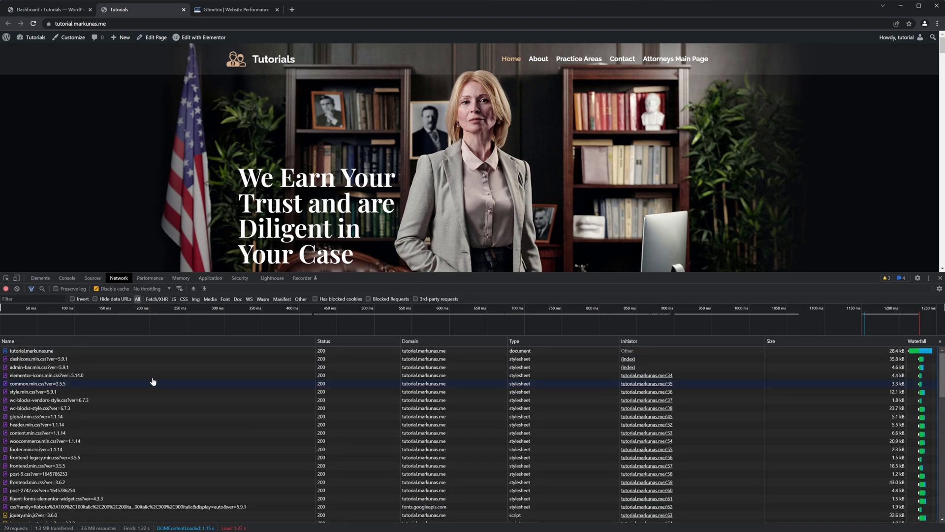
pyautogui.click(225, 299)
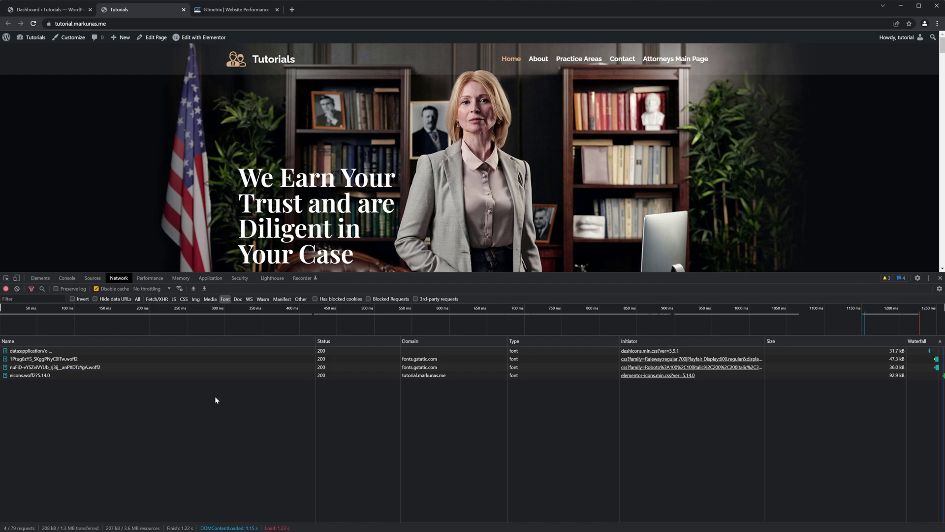
# Expand fonts.googleapis.com and fonts.gstatic.com in Sources to find the Playfair Display and Raleway folders
pyautogui.click(92, 278)
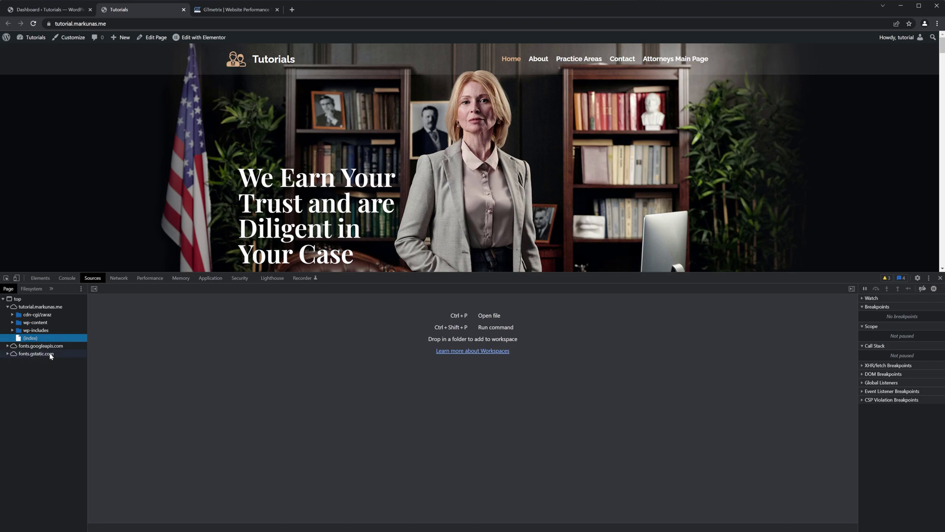
pyautogui.click(46, 353)
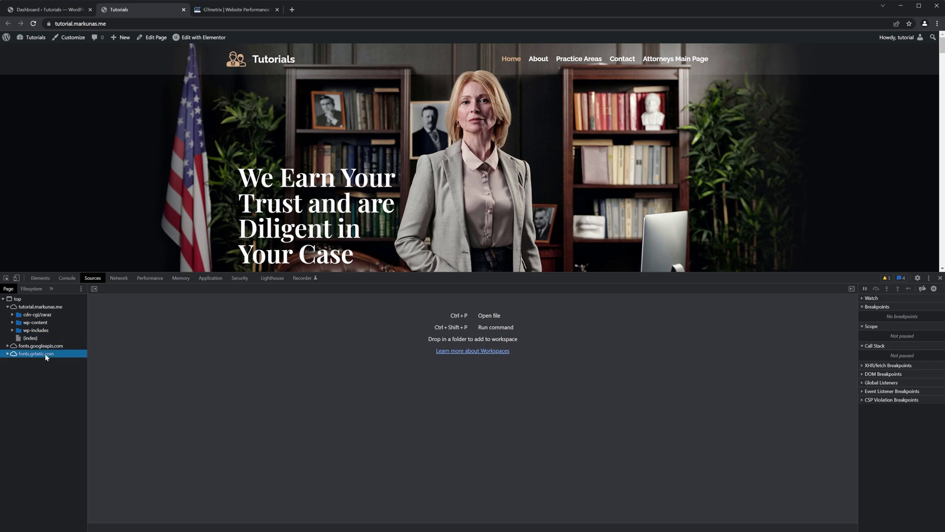
pyautogui.click(48, 345)
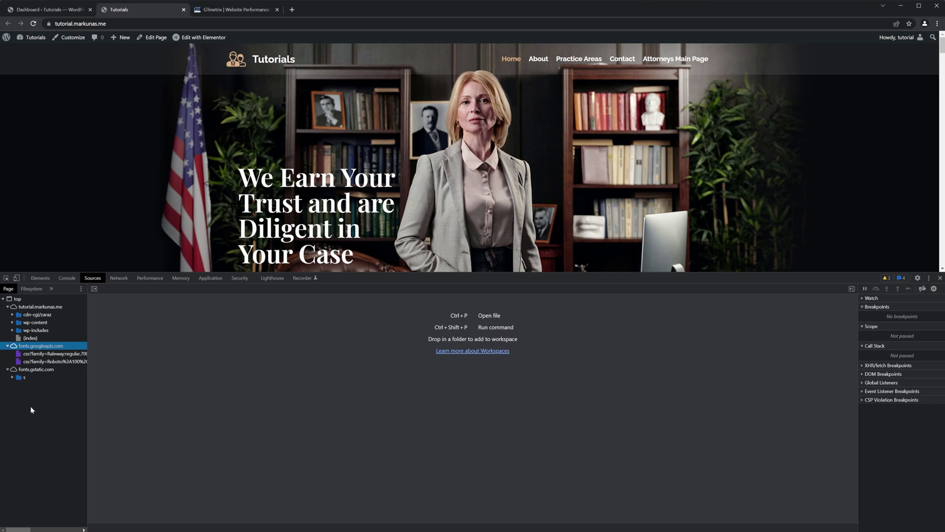
pyautogui.click(37, 379)
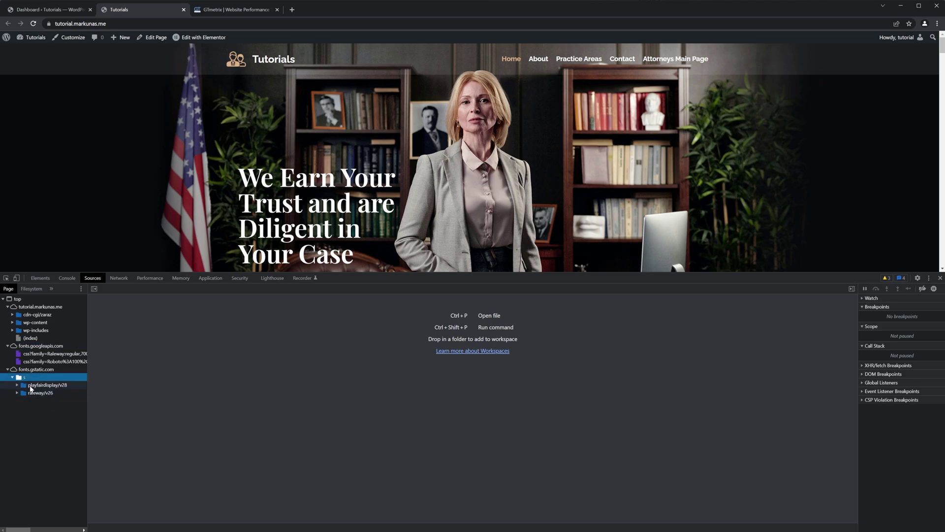
pyautogui.doubleClick(34, 394)
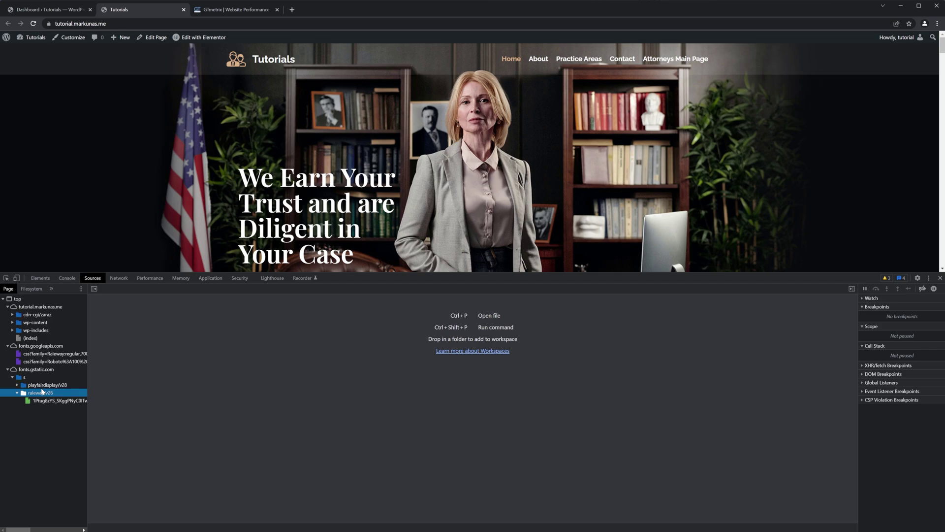
pyautogui.doubleClick(65, 385)
pyautogui.click(118, 278)
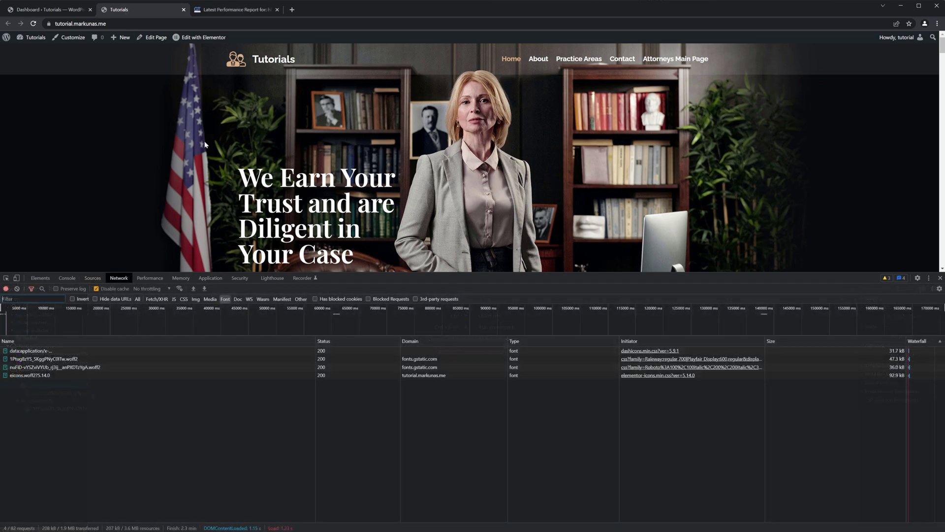
# Search Plugins > Add New for 'self-hosted google fonts' from the WordPress dashboard
pyautogui.click(39, 11)
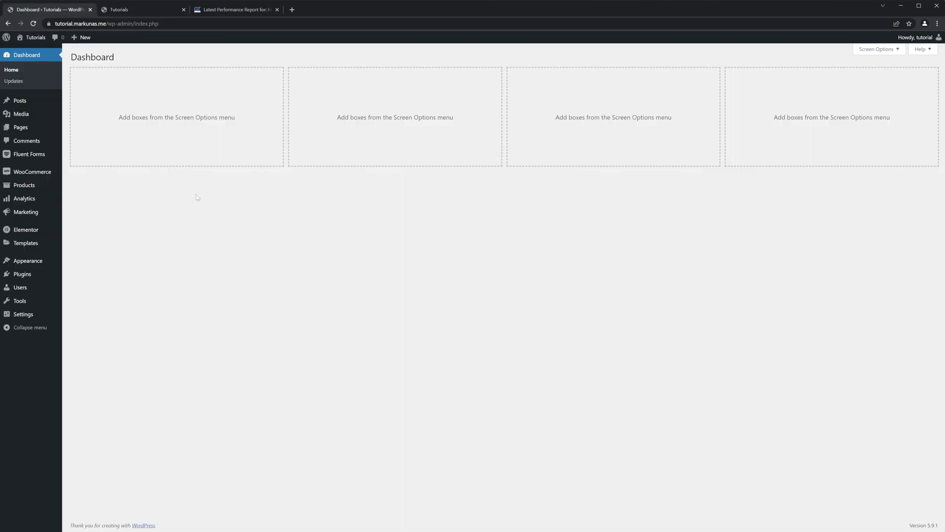
pyautogui.click(36, 276)
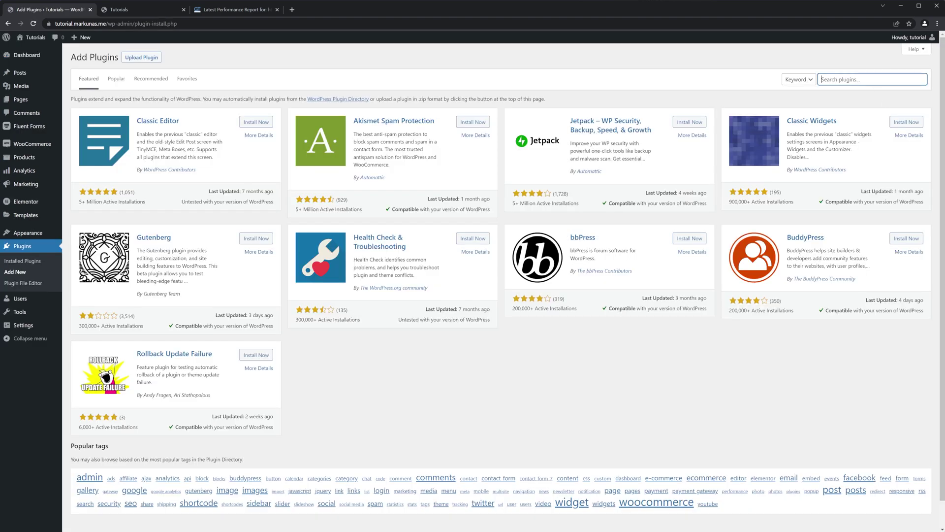
pyautogui.write('self')
pyautogui.write('-hosted goo')
pyautogui.write('gle fonts')
pyautogui.click(739, 66)
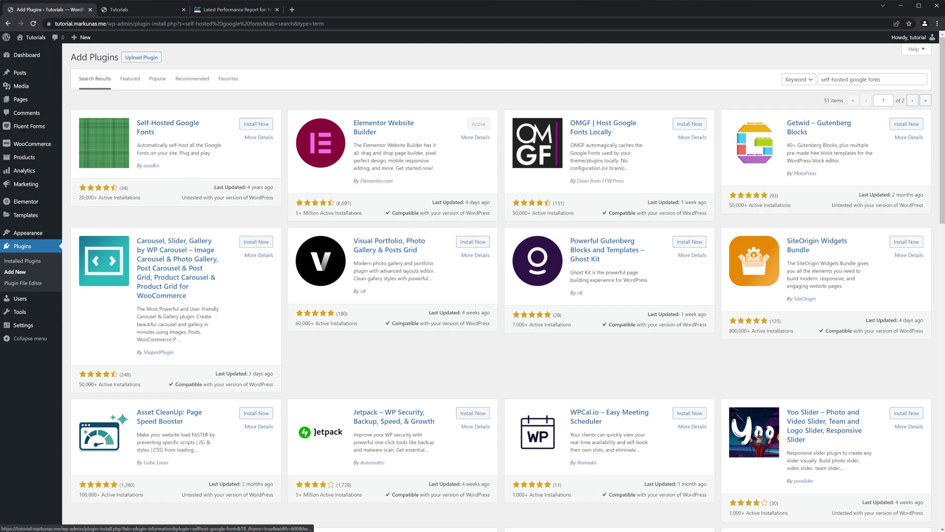
# Use Install Now and then Activate on Self-Hosted Google Fonts in the search results
pyautogui.click(243, 125)
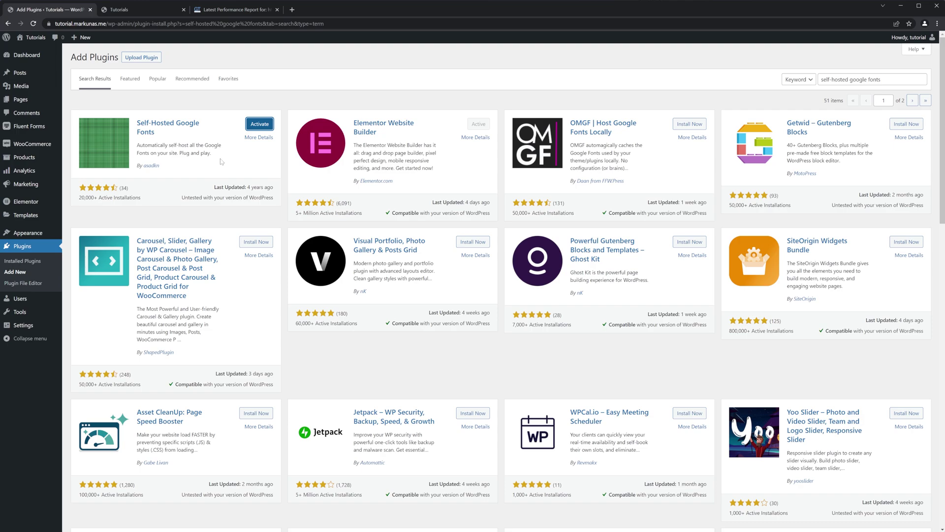
pyautogui.click(253, 127)
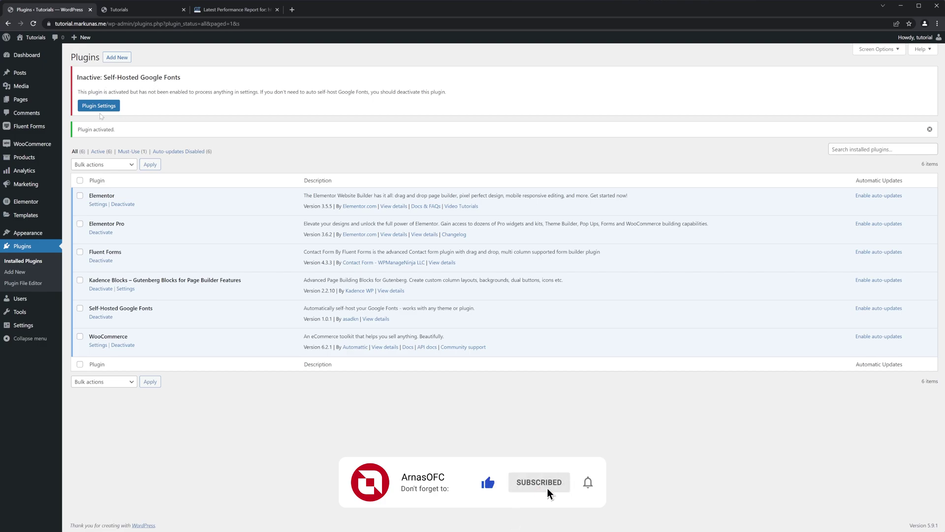
# Set Enable Processing to 'Yes, Enable' in Self-Hosted Google Fonts settings and save
pyautogui.click(100, 107)
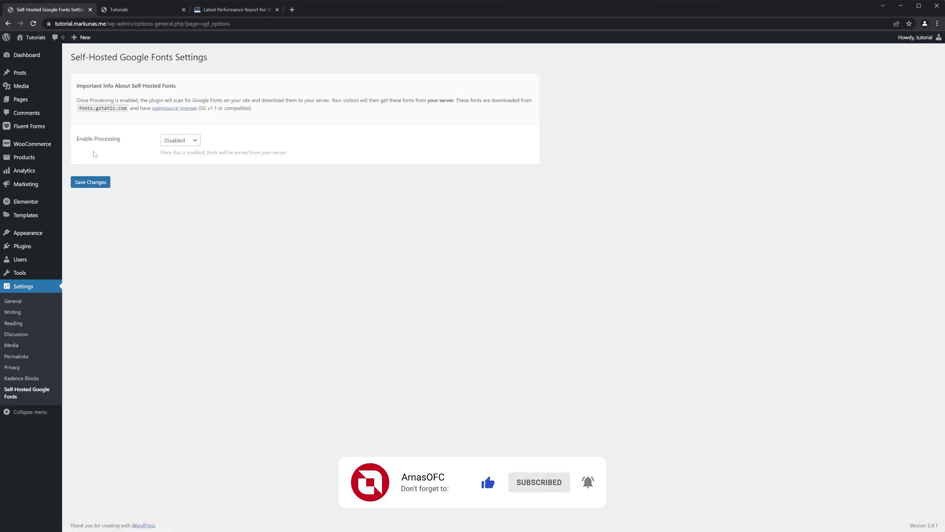
pyautogui.moveTo(77, 141); pyautogui.dragTo(122, 145)
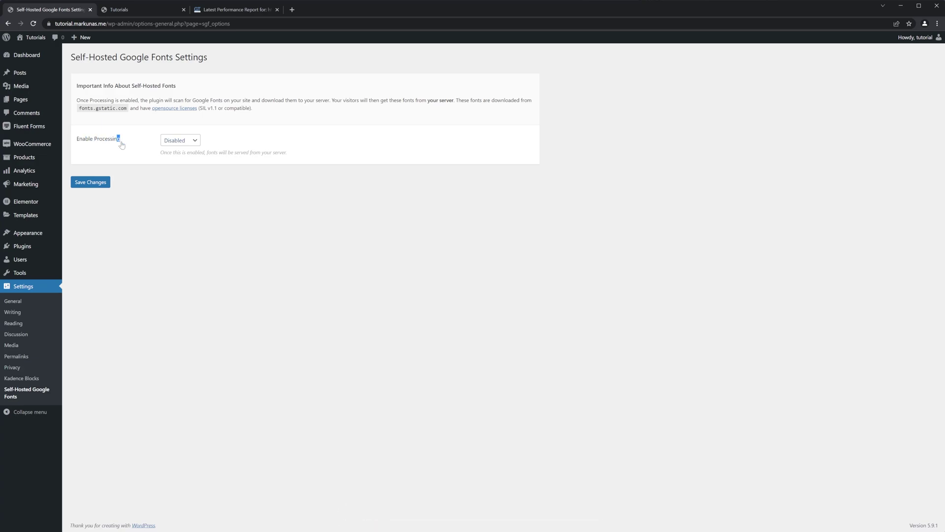
pyautogui.click(193, 141)
pyautogui.click(191, 158)
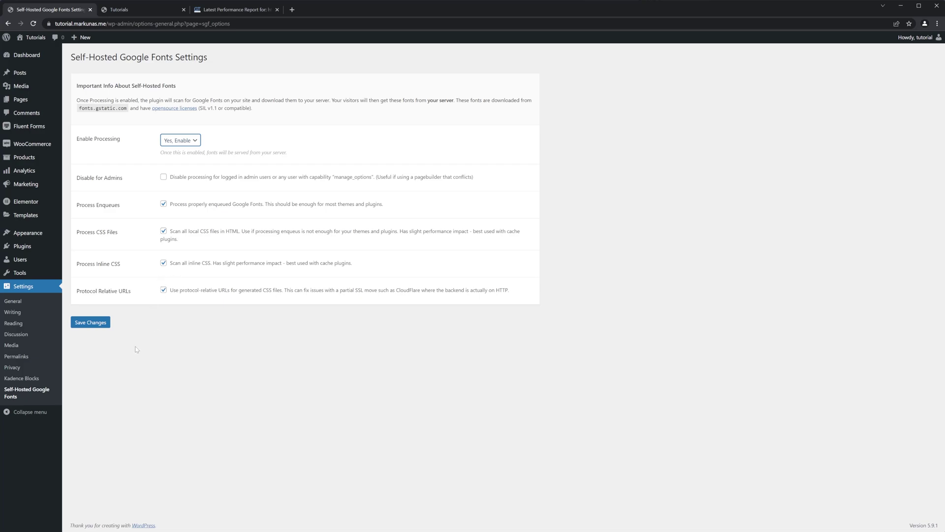
pyautogui.click(87, 325)
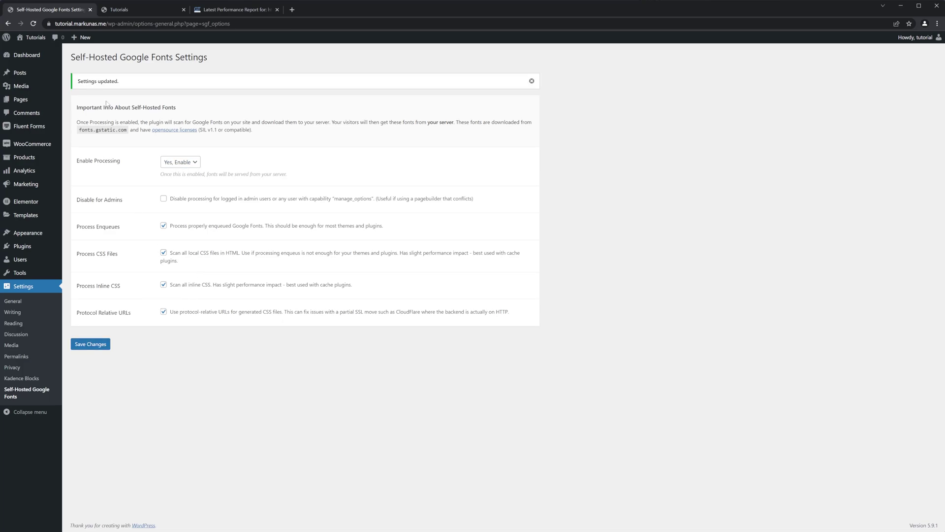
# Reload the homepage and view its loaded files in the DevTools Sources panel
pyautogui.click(118, 12)
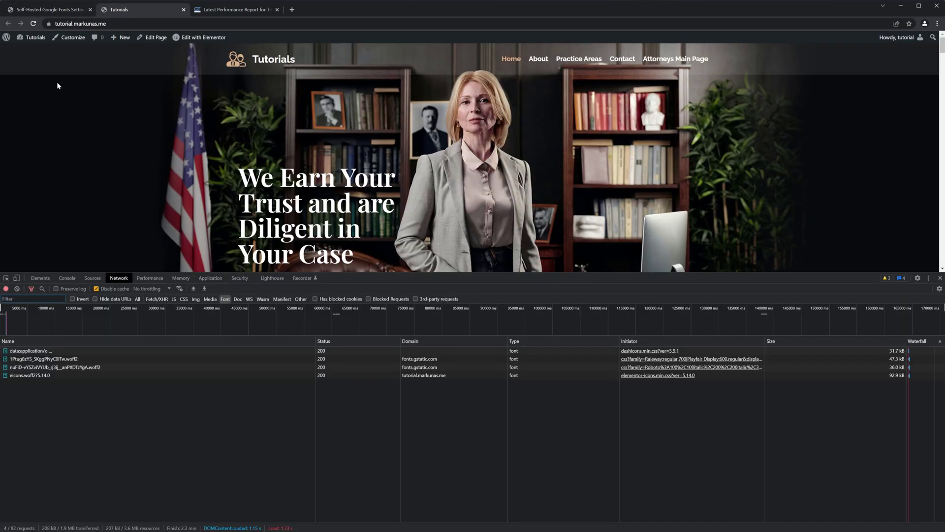
pyautogui.click(33, 24)
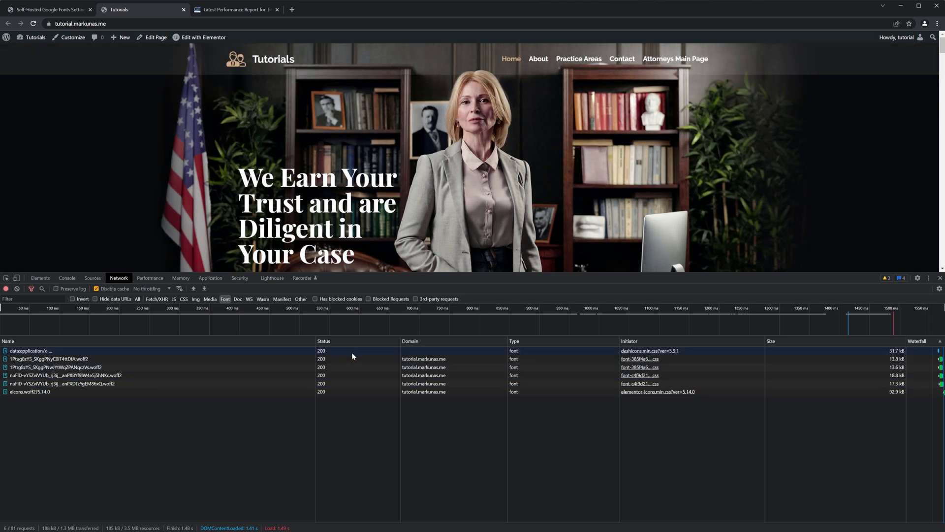
pyautogui.click(92, 279)
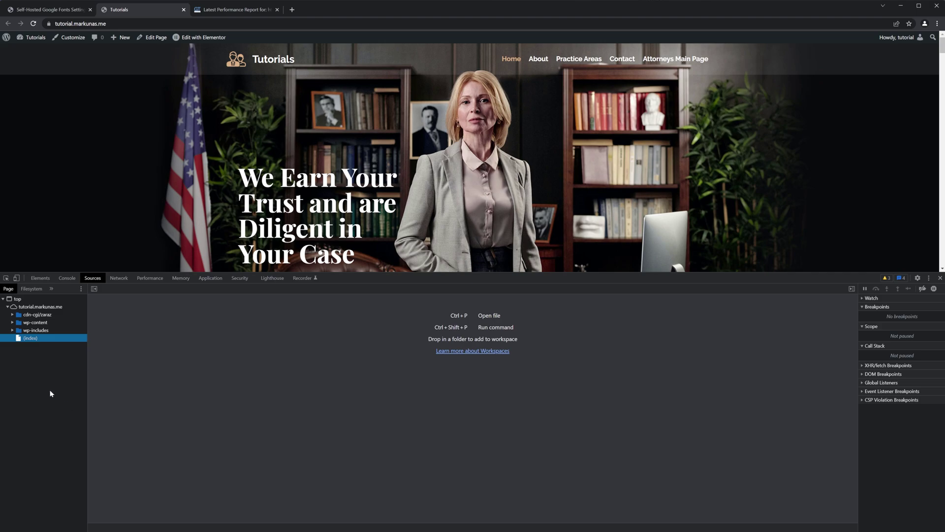
# Expand wp-content > uploads > sgf-css, widen the file tree, and close DevTools
pyautogui.click(55, 320)
pyautogui.click(34, 344)
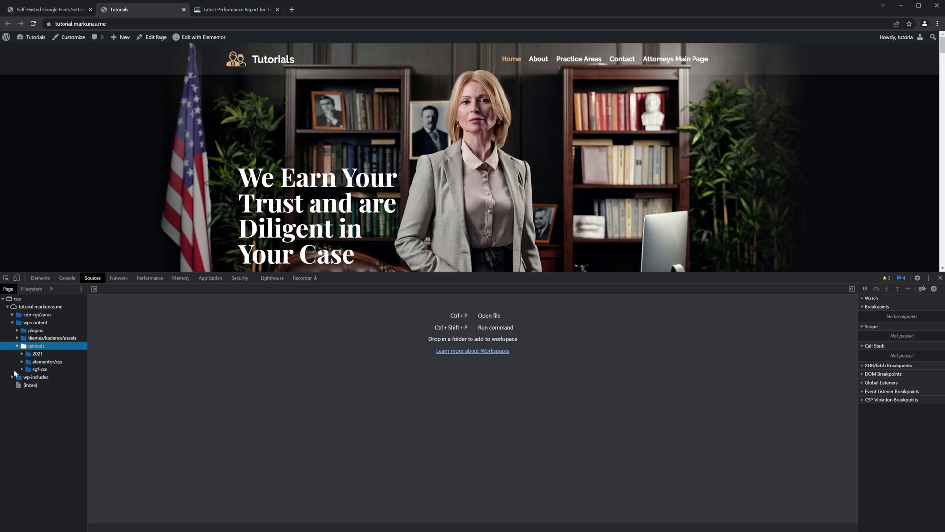
pyautogui.click(25, 369)
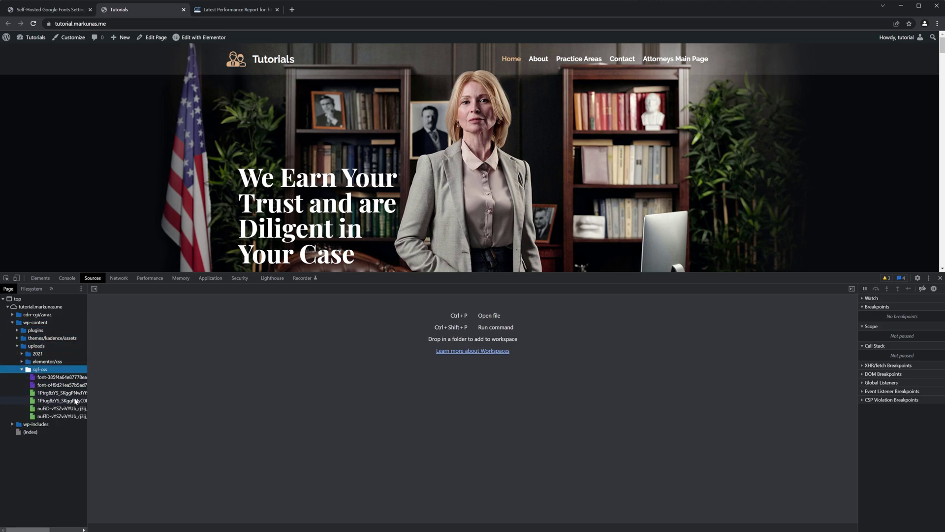
pyautogui.moveTo(87, 384); pyautogui.dragTo(136, 384)
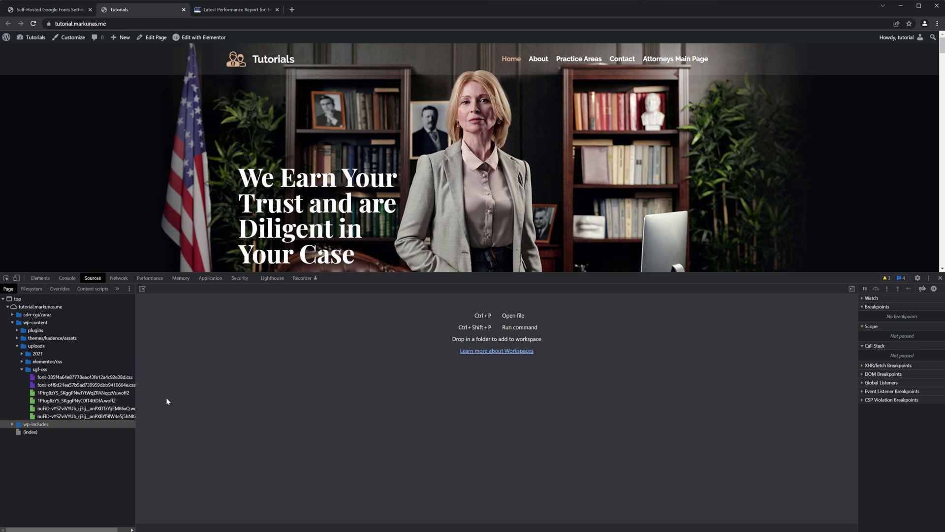
pyautogui.click(940, 277)
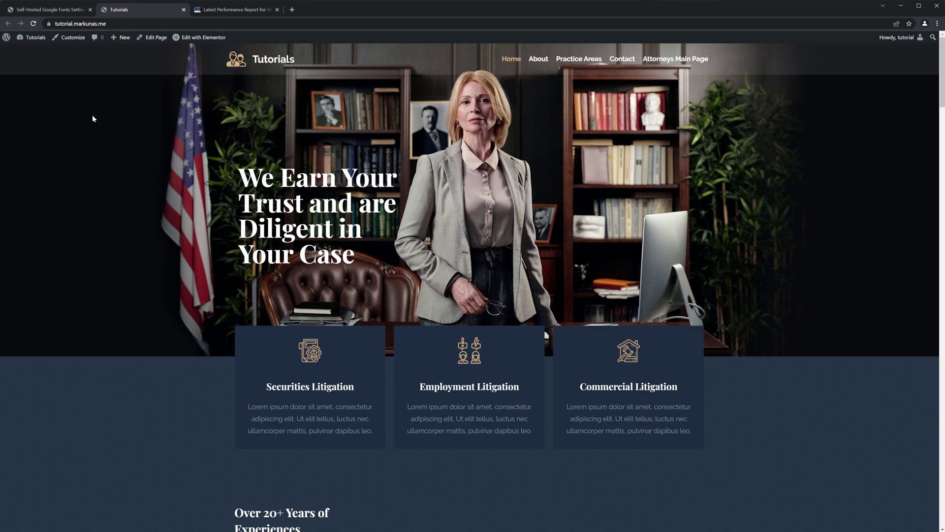
# Deactivate Self-Hosted Google Fonts in the installed plugins list and go to Add New
pyautogui.click(48, 11)
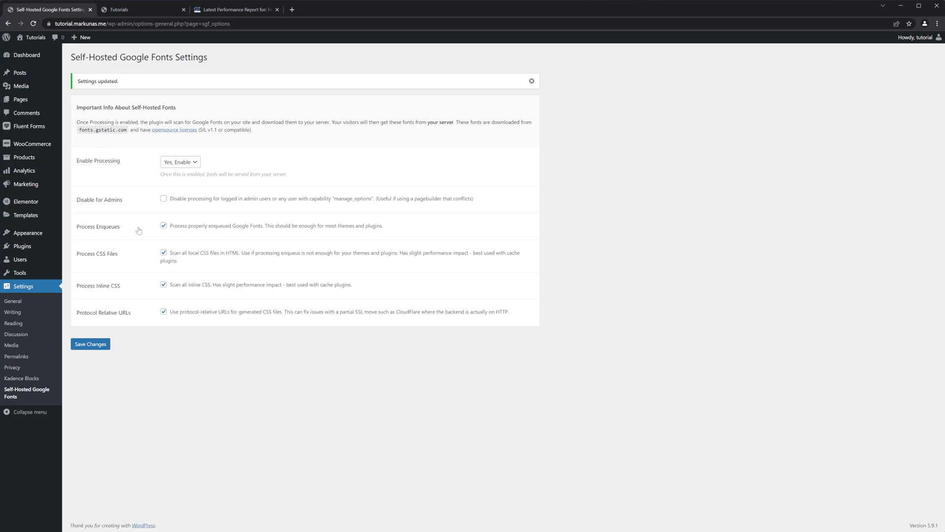
pyautogui.click(30, 250)
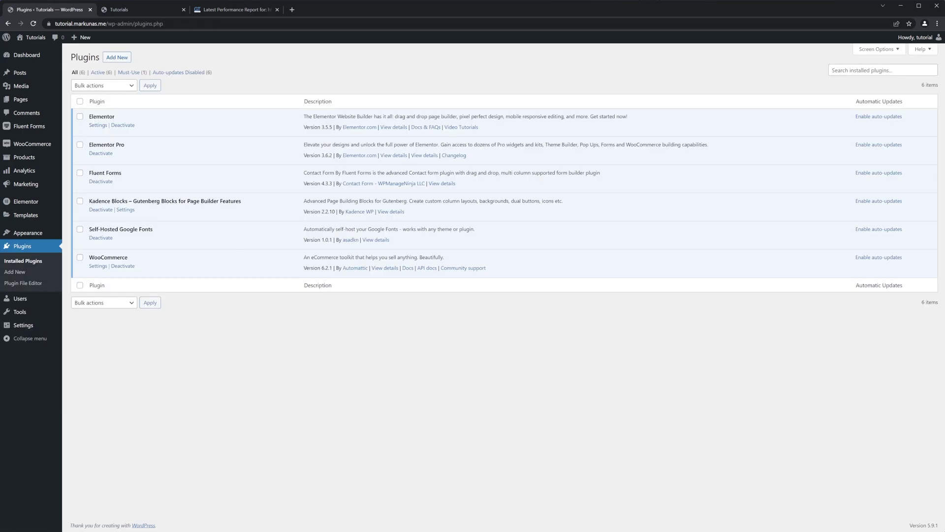
pyautogui.moveTo(89, 229); pyautogui.dragTo(166, 232)
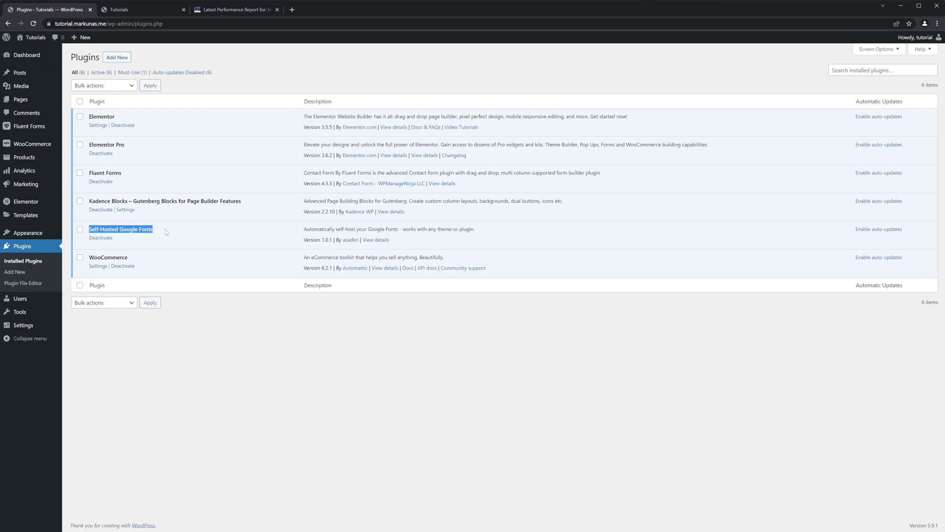
pyautogui.click(108, 246)
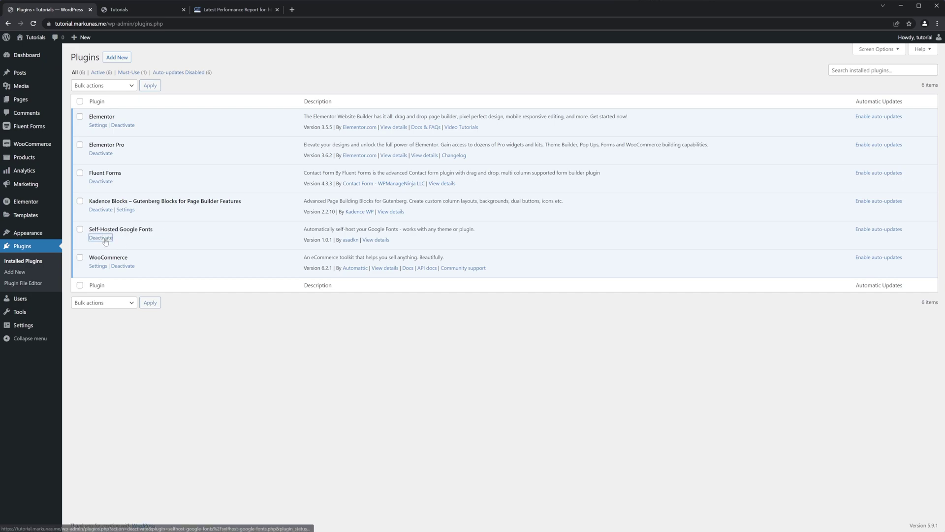
pyautogui.click(101, 238)
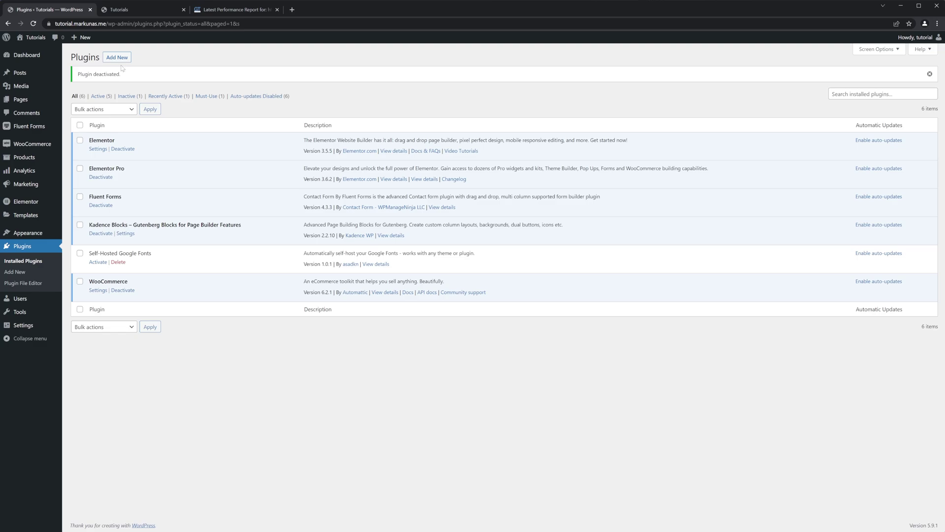
pyautogui.click(117, 58)
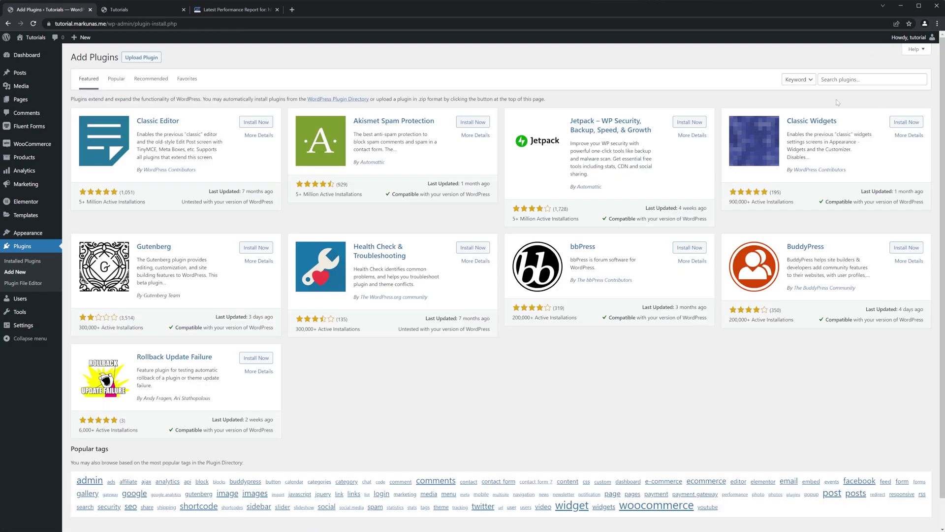
# Search for 'flying fonts', then install and activate Flying Fonts by FlyingPress
pyautogui.click(871, 79)
pyautogui.write('fly')
pyautogui.write('ing fonts')
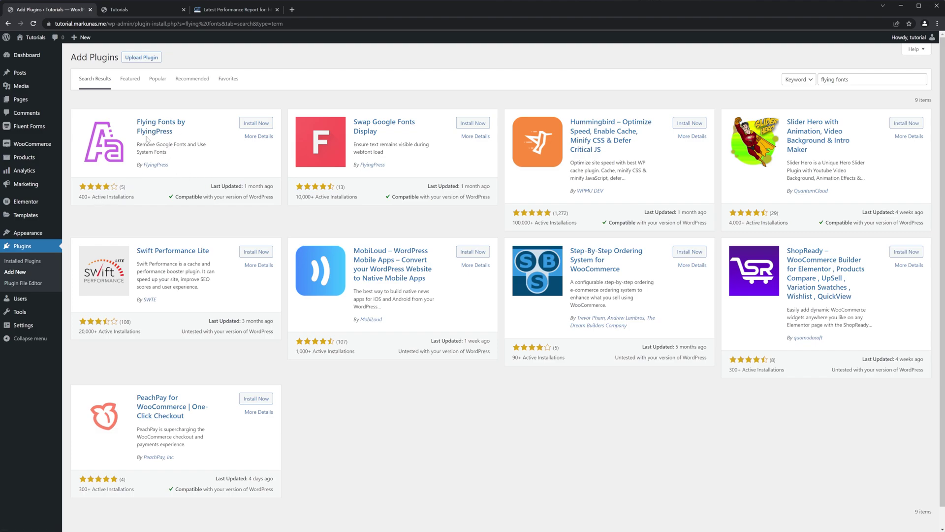
pyautogui.click(255, 124)
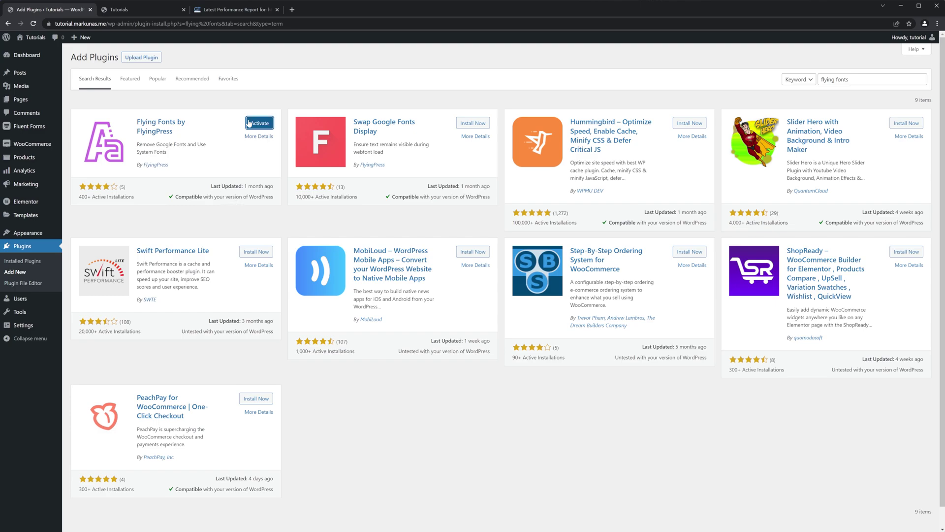
pyautogui.click(251, 124)
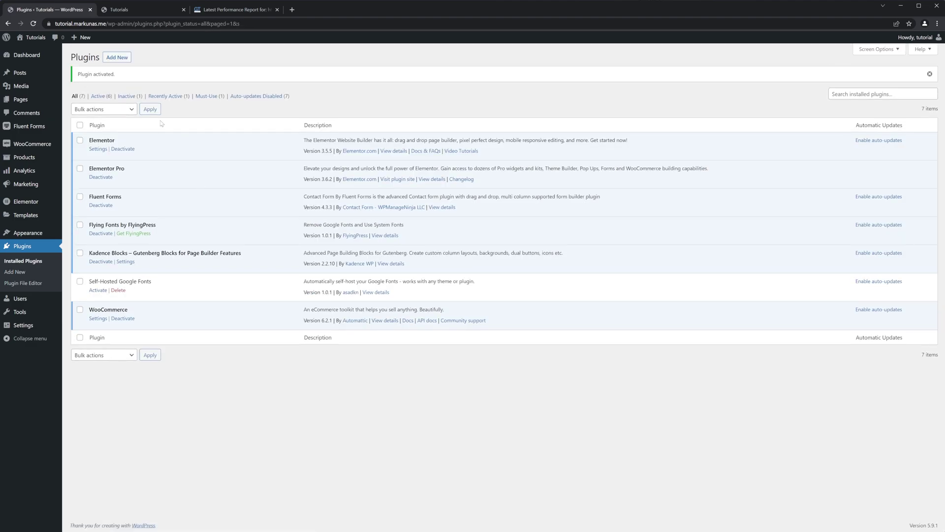
pyautogui.click(137, 11)
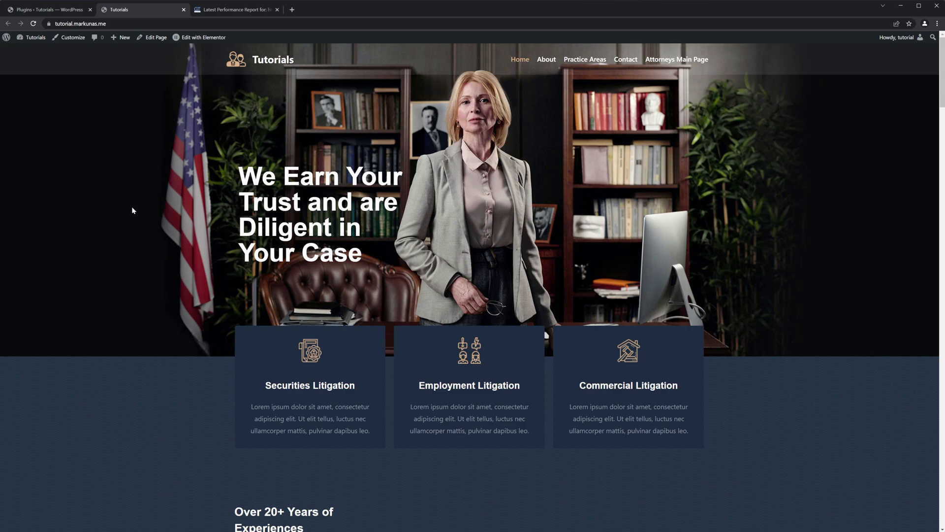
# Reload the homepage with F5, inspect it in Sources with the hero heading selected, then open Network
pyautogui.press('F5')
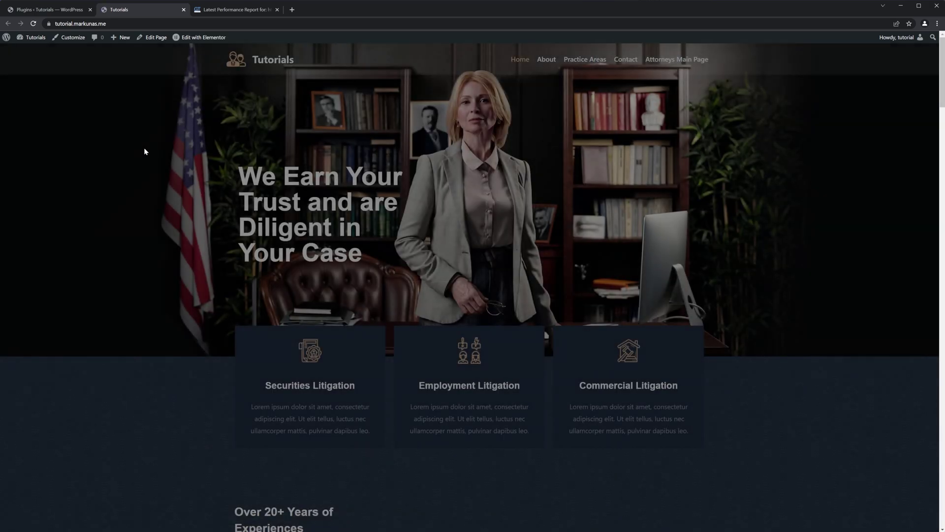
pyautogui.rightClick(145, 151)
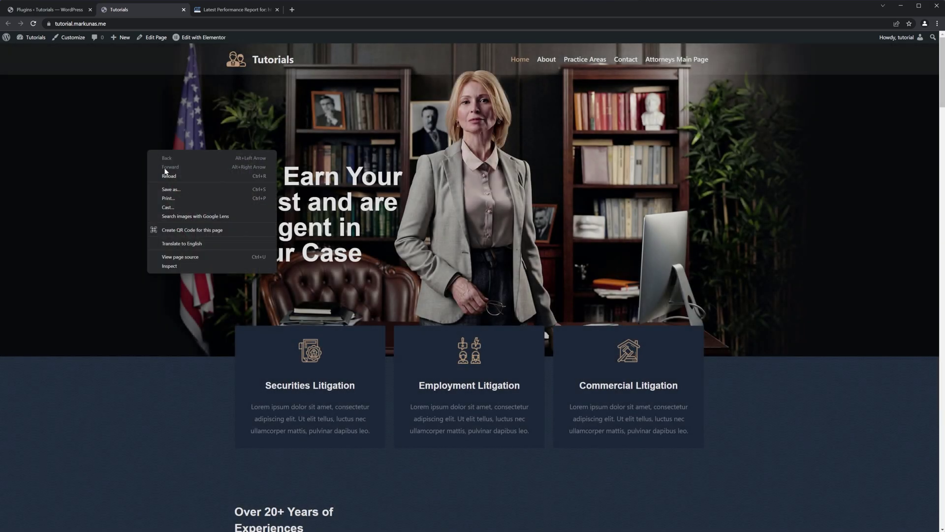
pyautogui.click(188, 263)
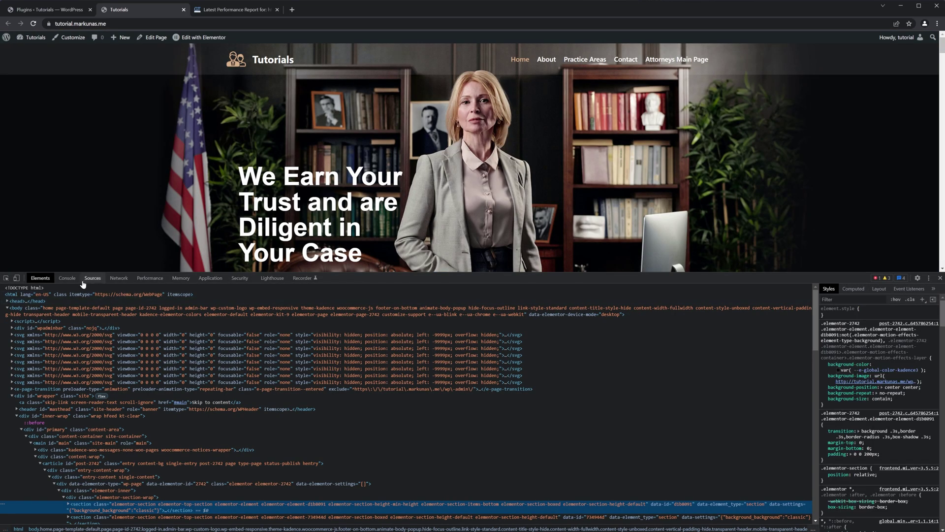
pyautogui.click(93, 278)
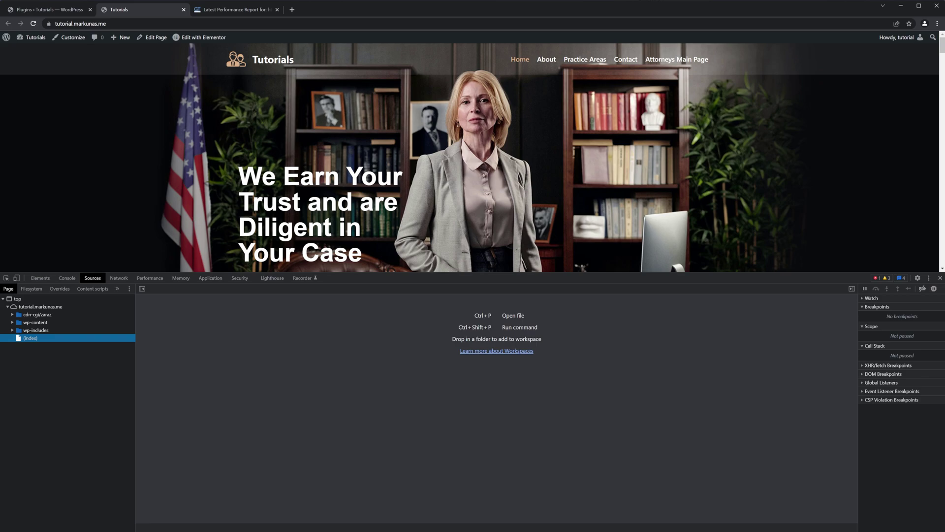
pyautogui.moveTo(237, 170); pyautogui.dragTo(366, 259)
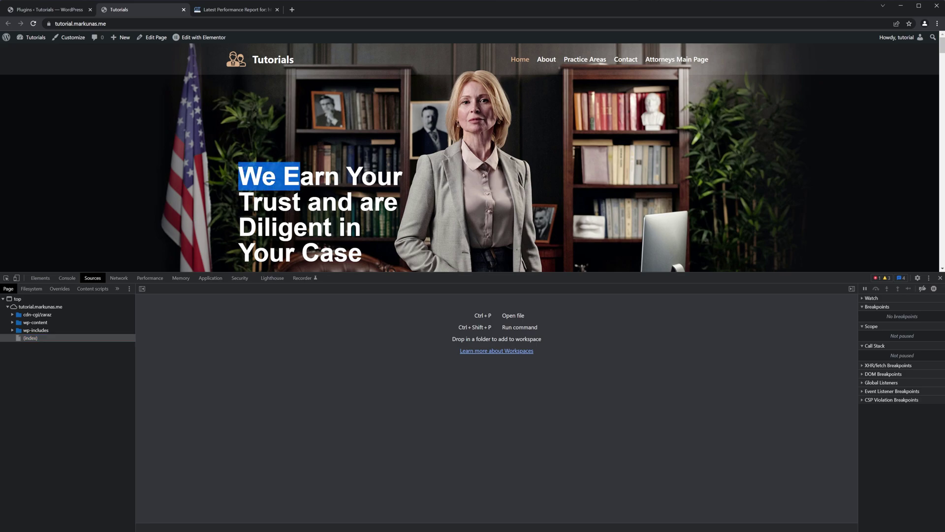
pyautogui.click(221, 218)
pyautogui.click(118, 279)
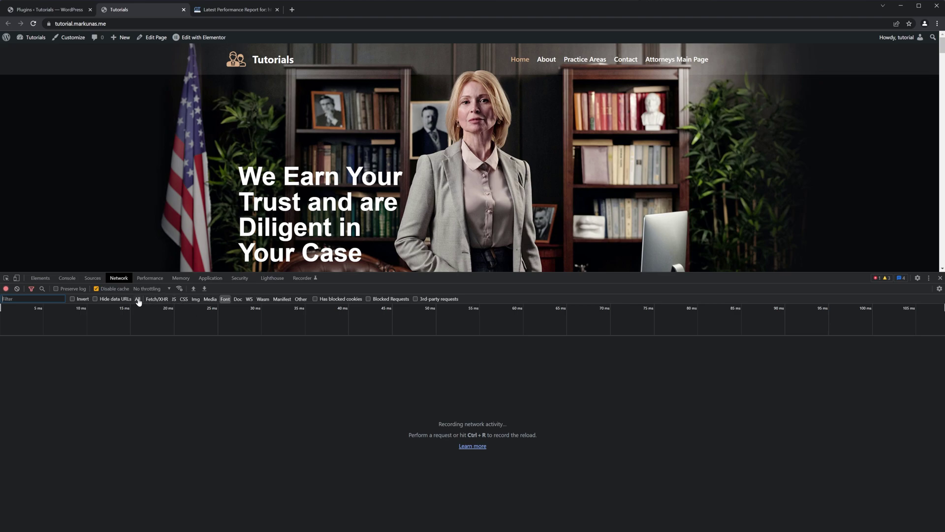
# Reload with the Font filter on, confirming only two non-Google fonts, then show All requests
pyautogui.click(224, 299)
pyautogui.hotkey('ctrl', 'r')
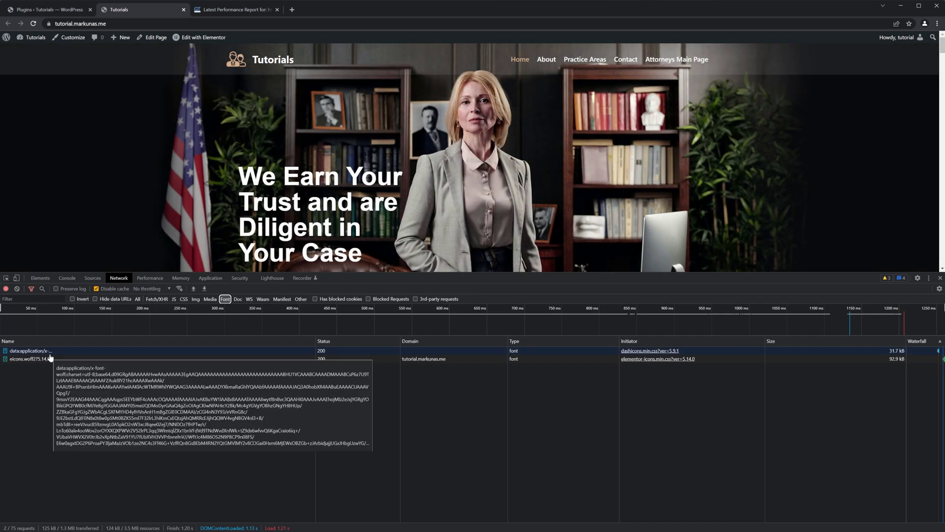
pyautogui.click(137, 298)
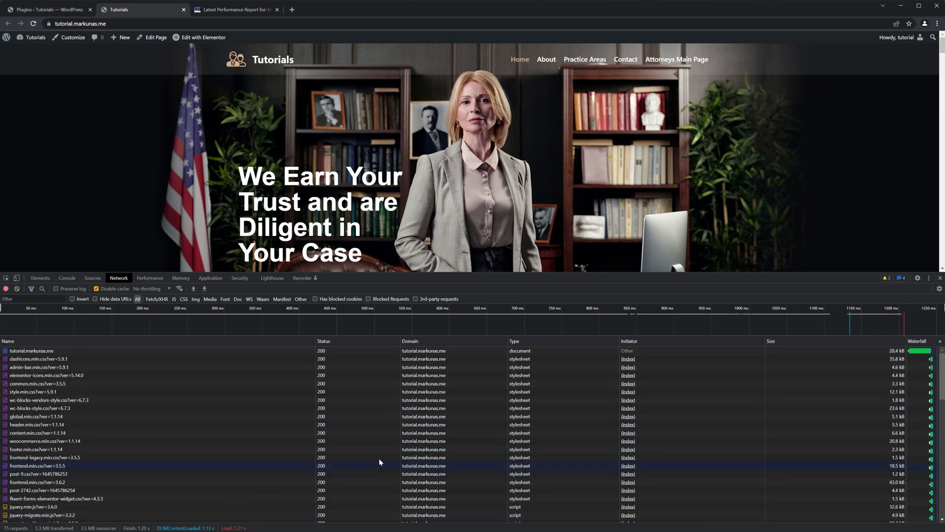
pyautogui.scroll(-2, 418, 458)
pyautogui.scroll(2, 418, 458)
pyautogui.click(85, 277)
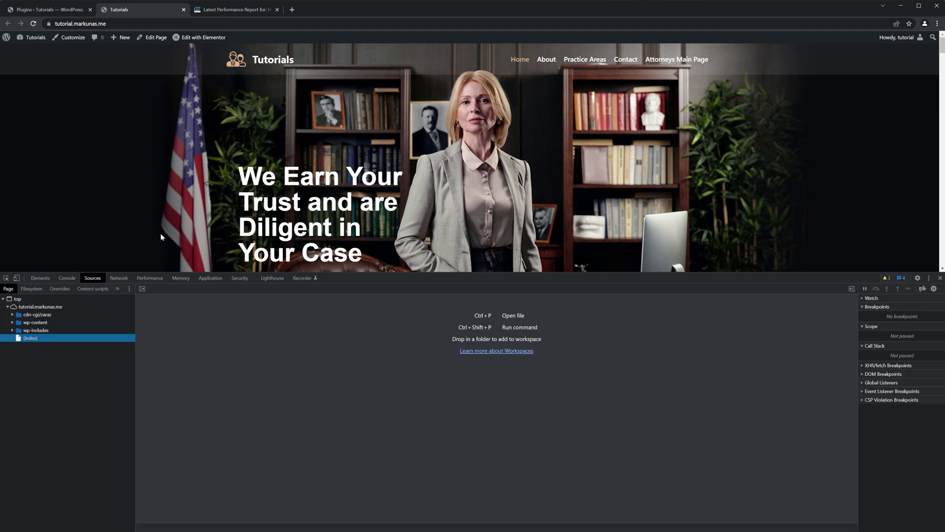
# Close Chrome's developer tools to show the full homepage with its system-font headings
pyautogui.click(940, 278)
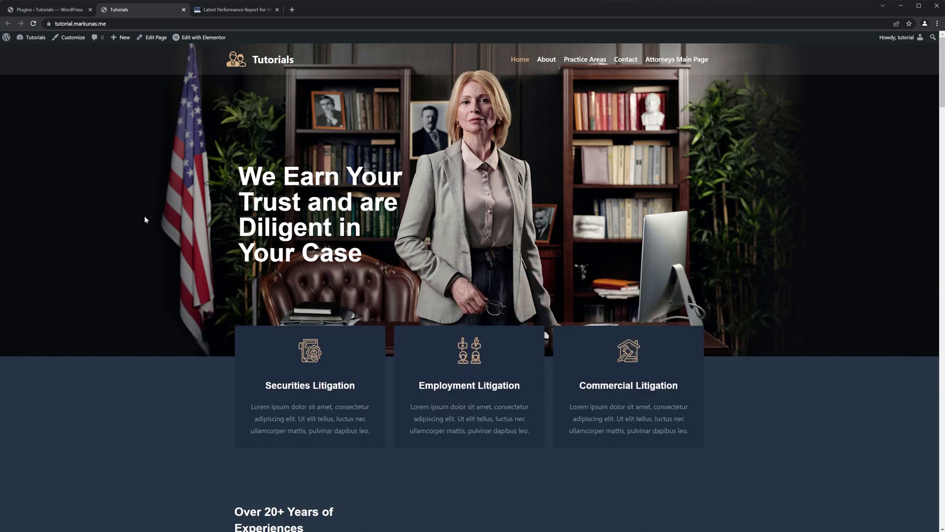